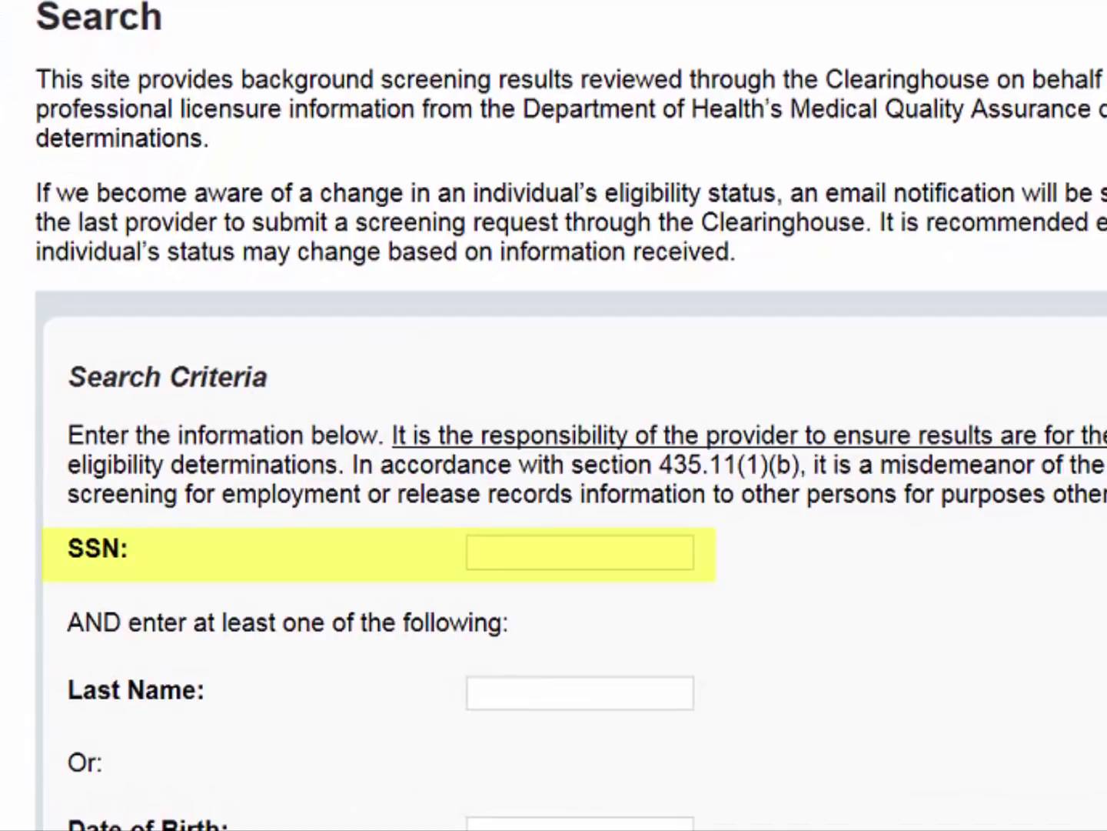
Step: Enter the applicant's SSN and date of birth as the search criteria
left_click(625, 559)
type("999-99-1234")
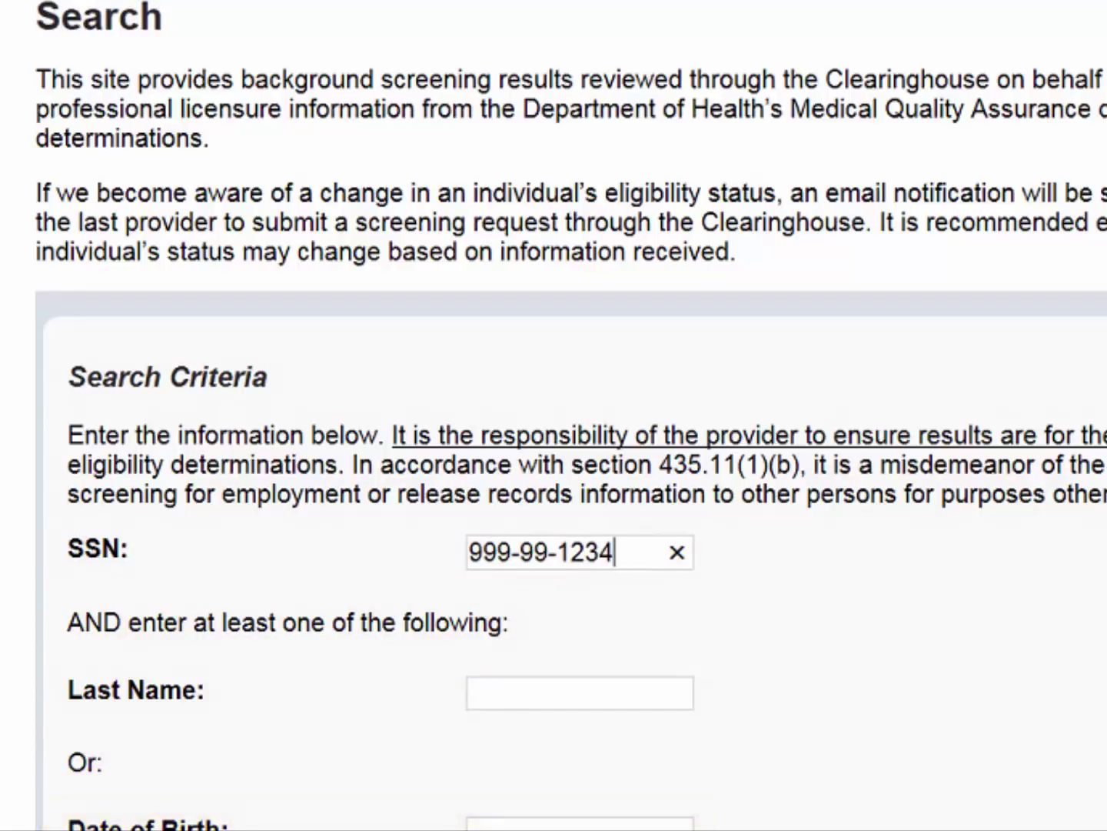
scroll(554, 416, "down", 1)
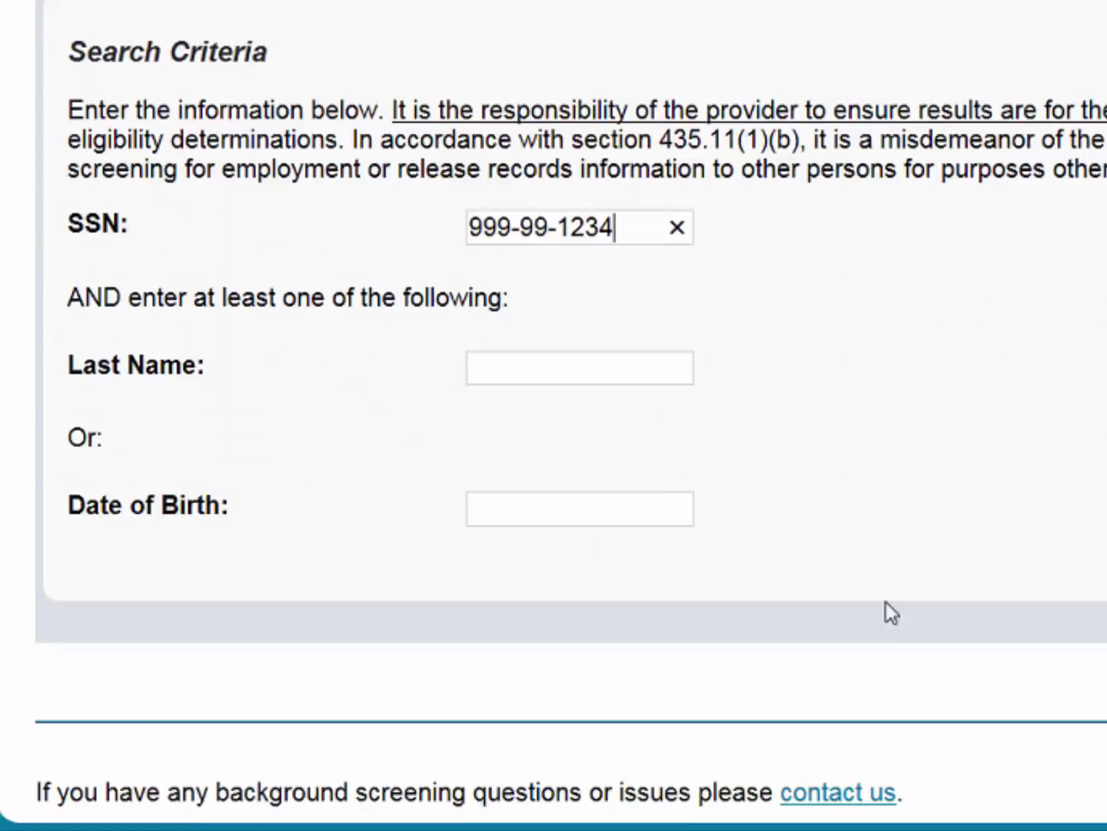
left_click(640, 821)
type("12/24/1972")
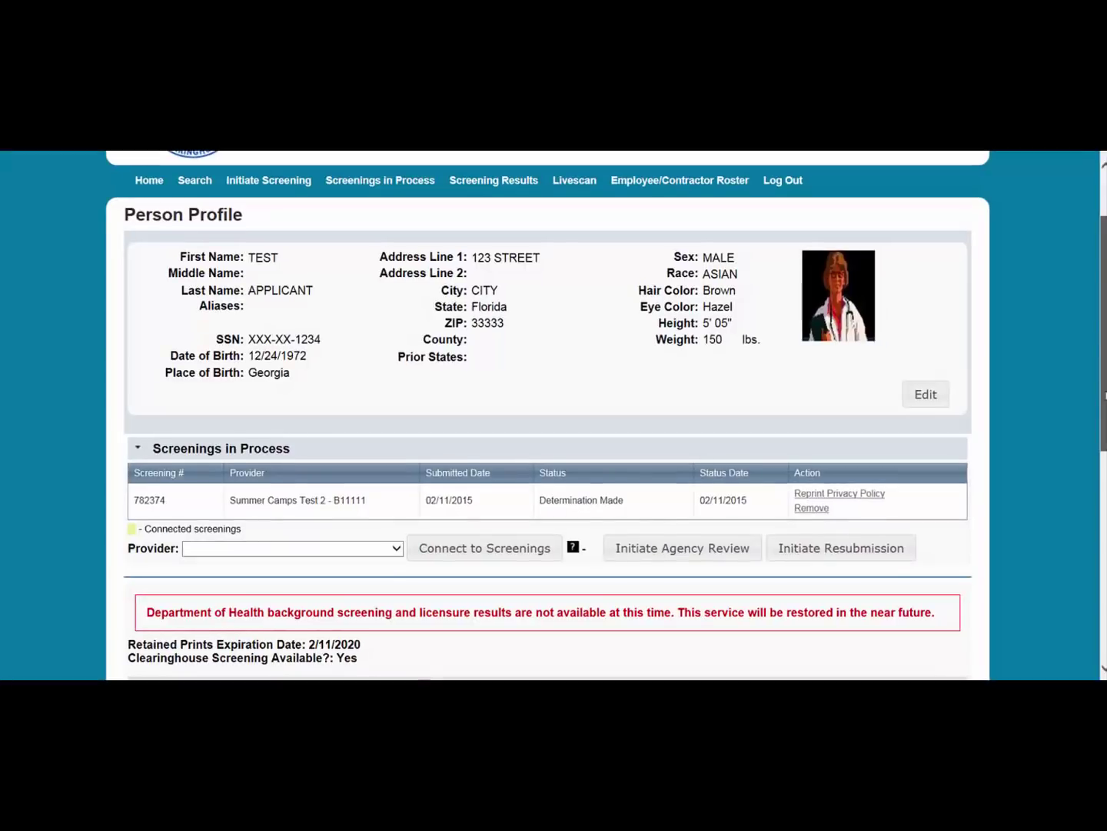
scroll(1105, 406, "down", 1)
left_click_drag(1105, 406, 1104, 415)
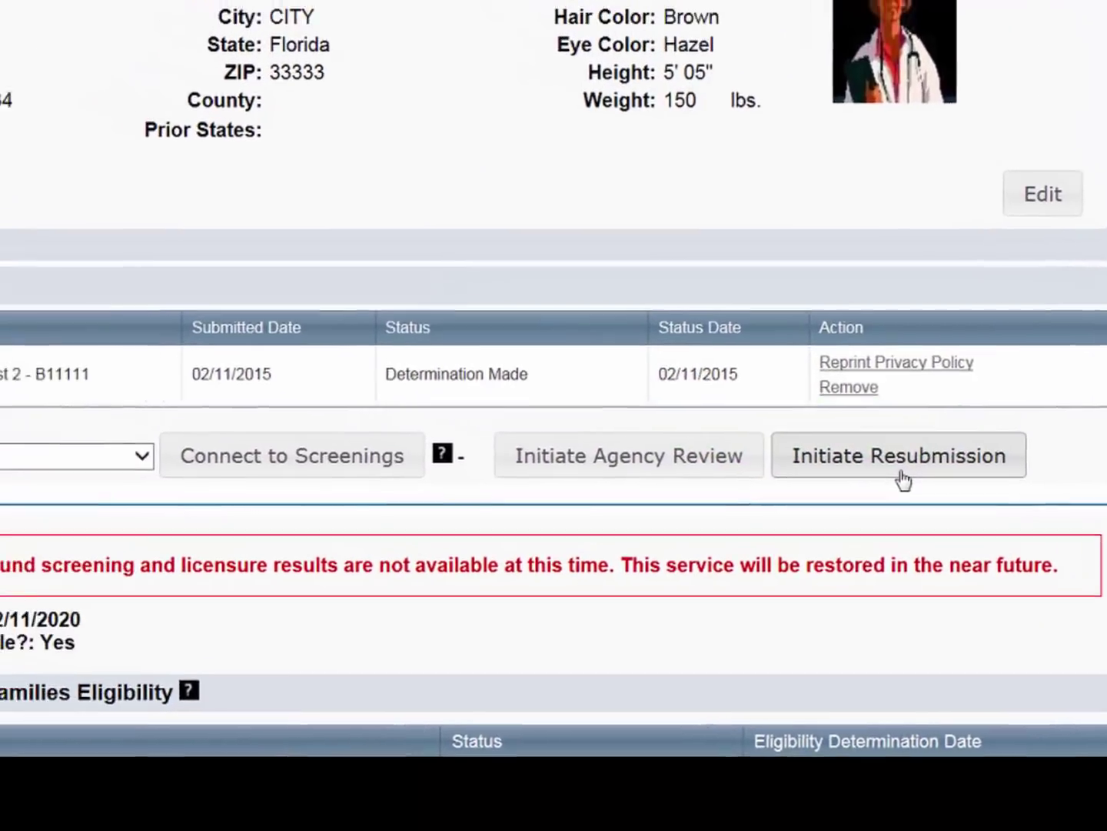
Step: Initiate a resubmission with provider Summer Camps Test 1 - A11111 and position Employee or Staff Person
left_click(769, 428)
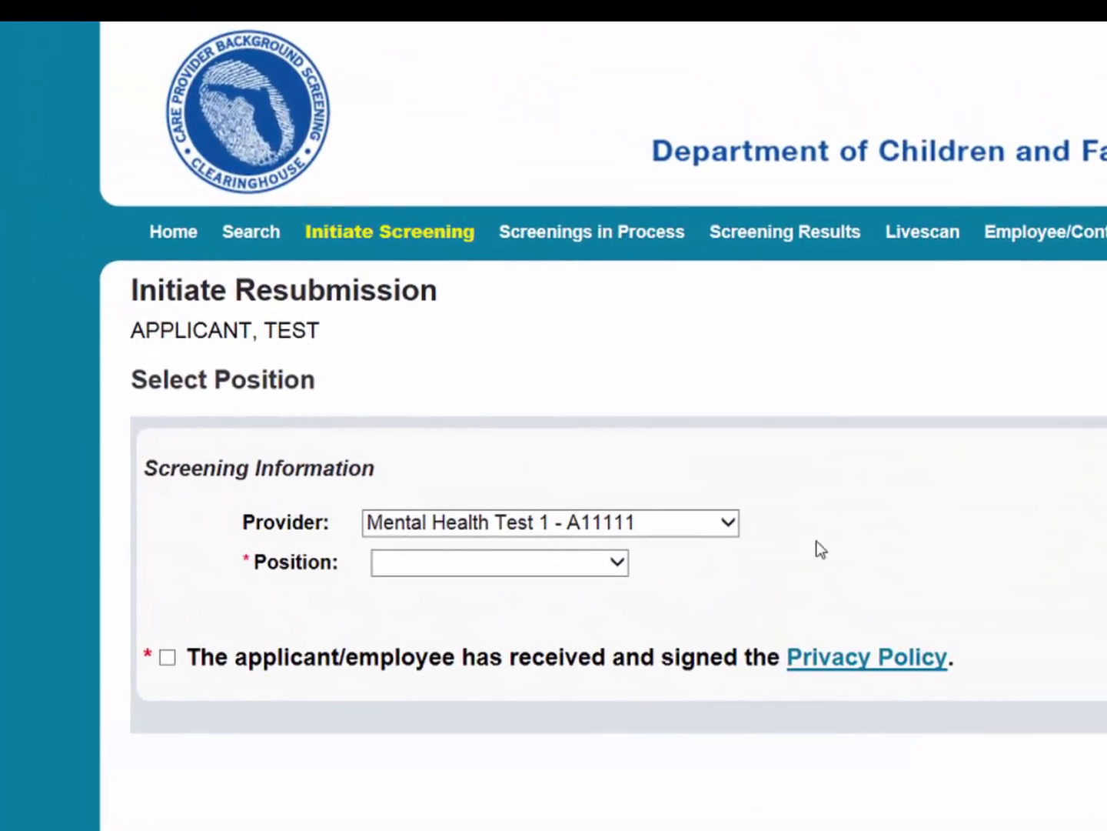
left_click(732, 531)
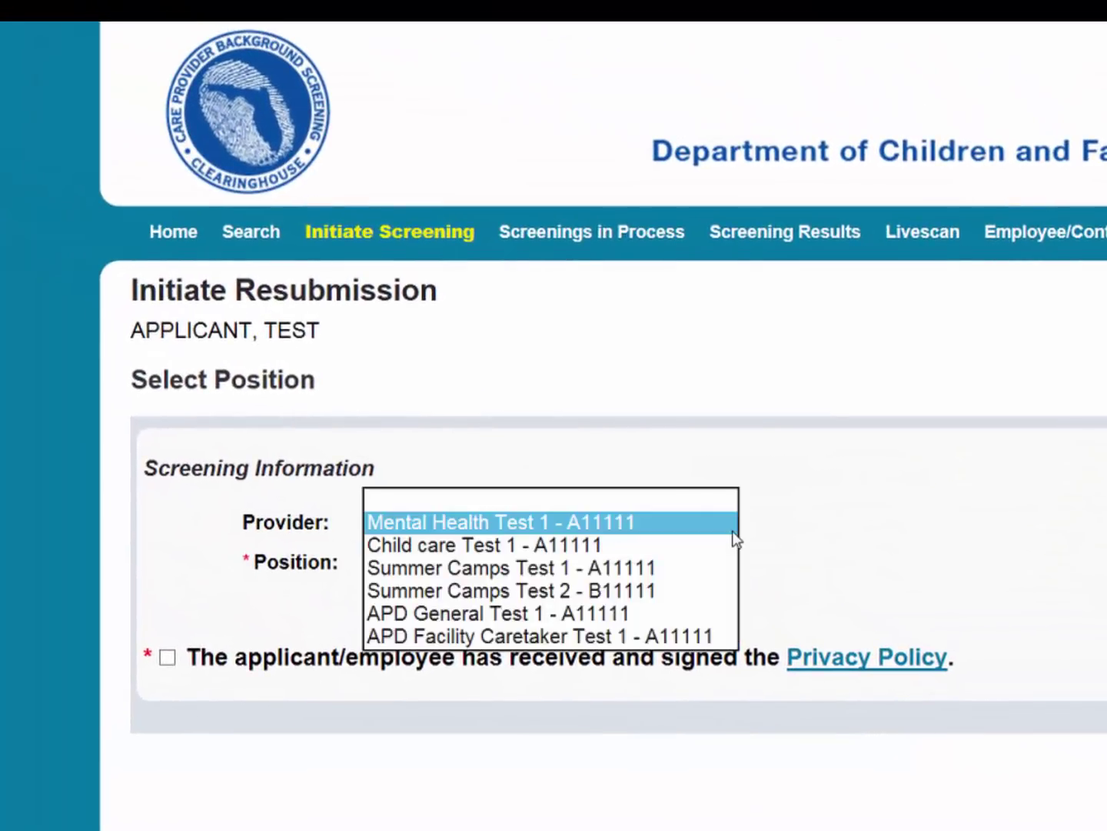
left_click(672, 569)
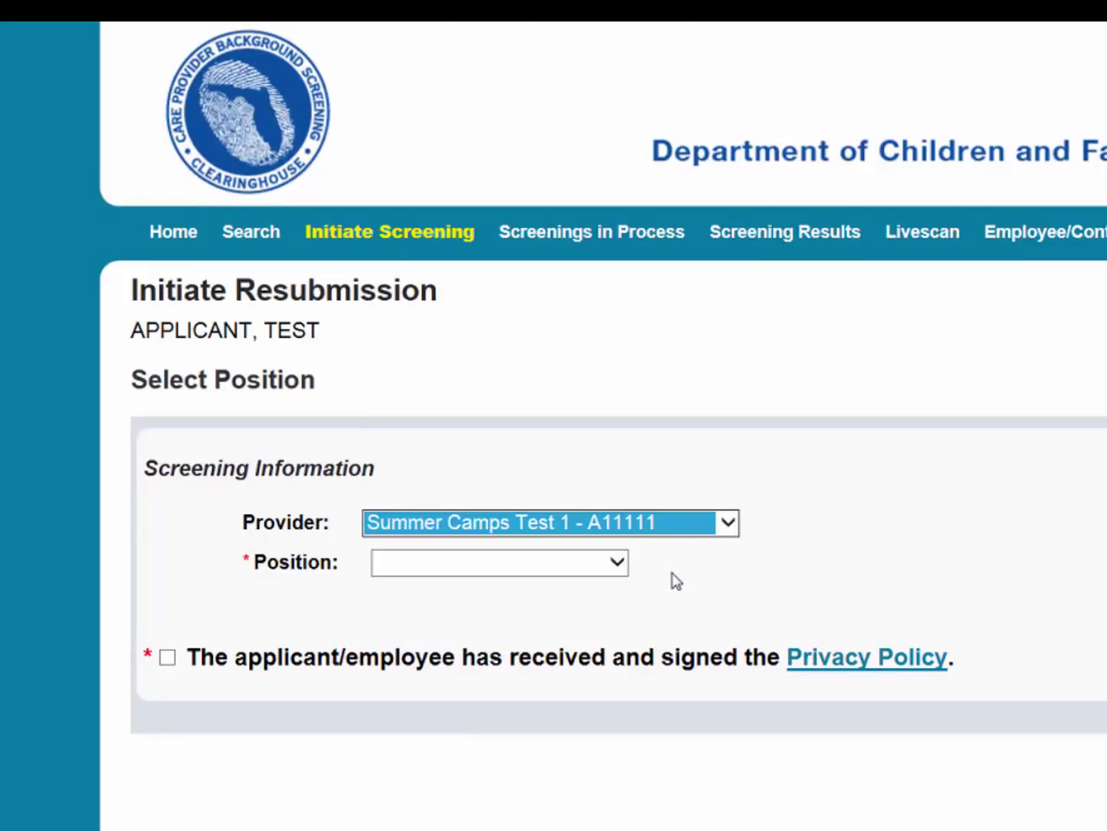
left_click(622, 570)
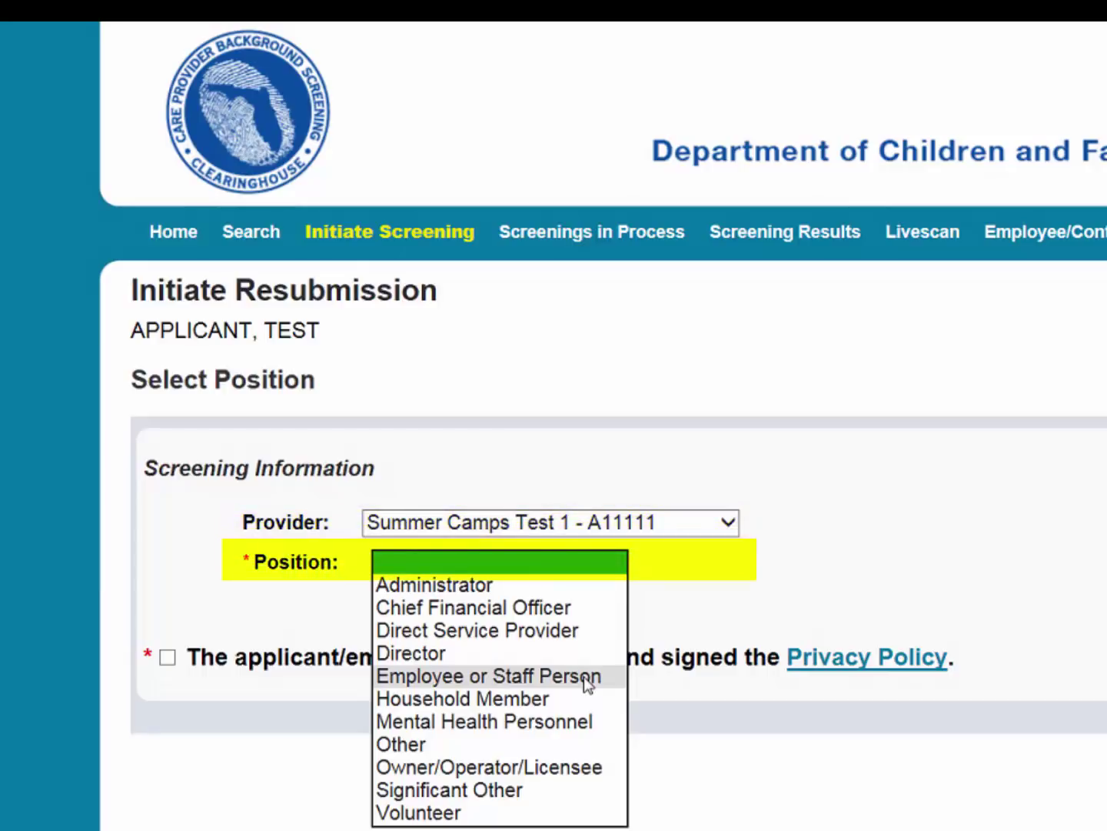
left_click(586, 678)
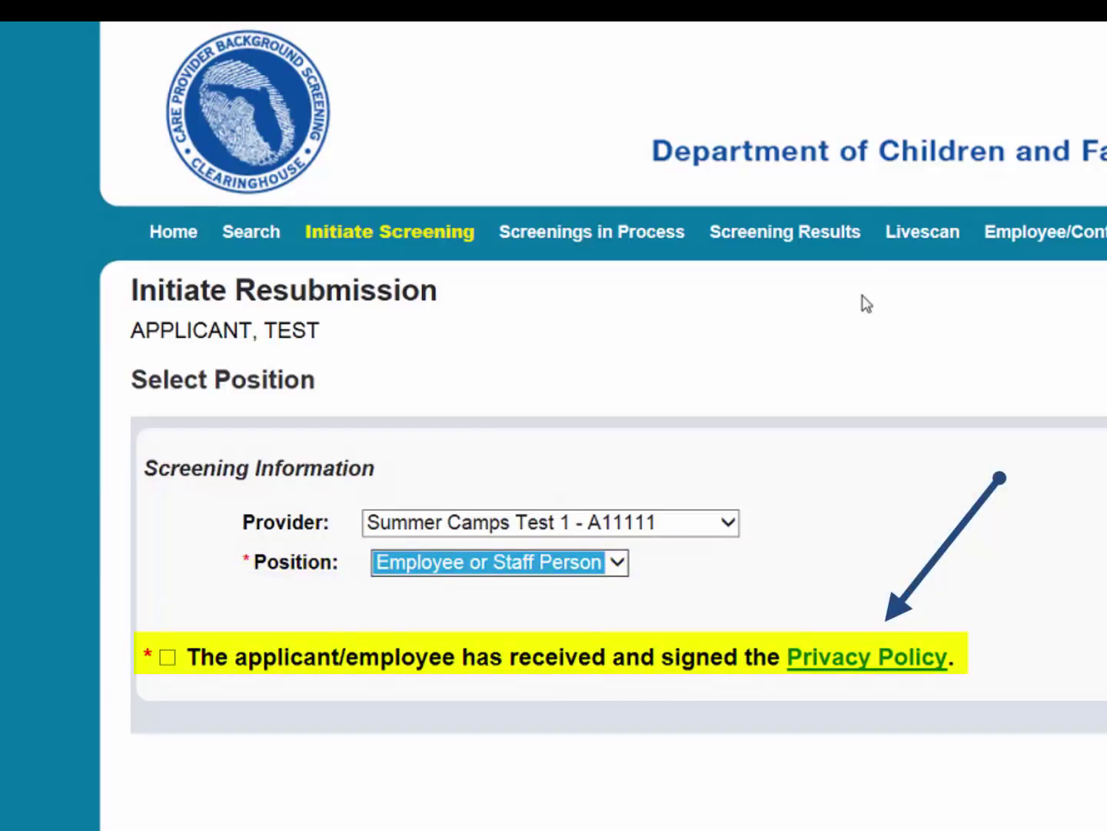
Step: Review the privacy policy, confirm the applicant signed it, and continue to payment
left_click(838, 661)
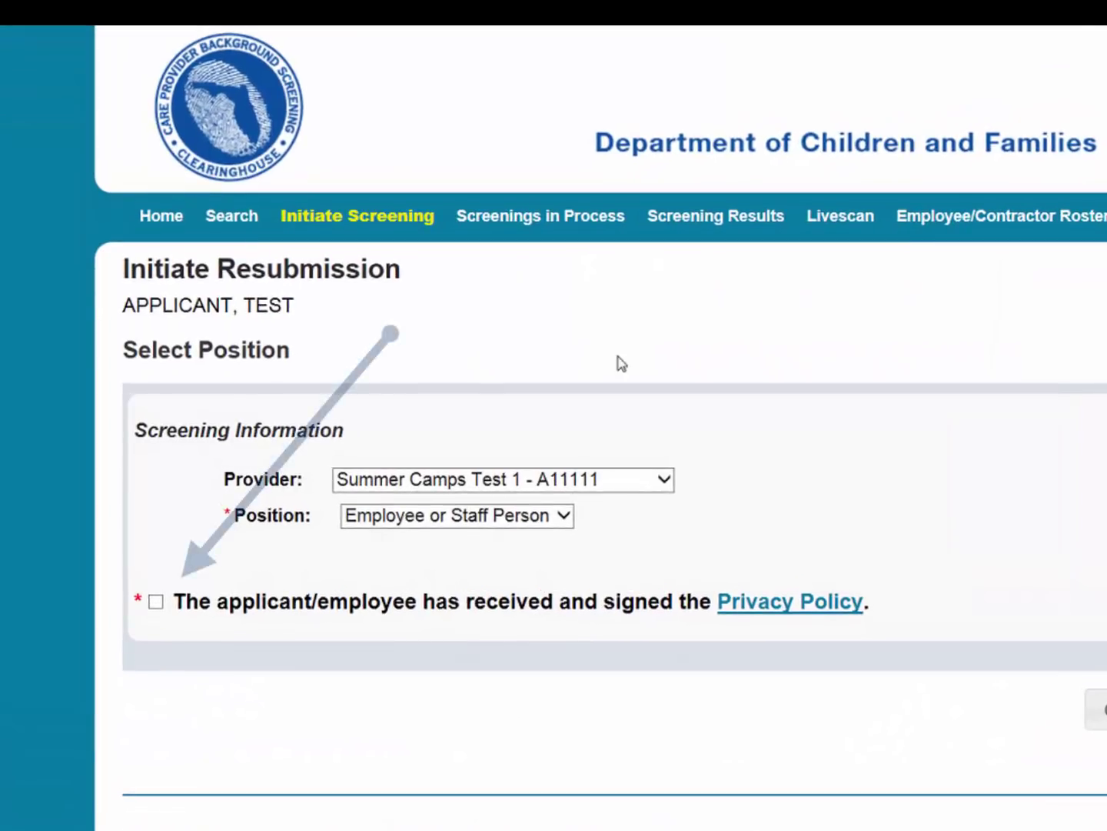
left_click(155, 603)
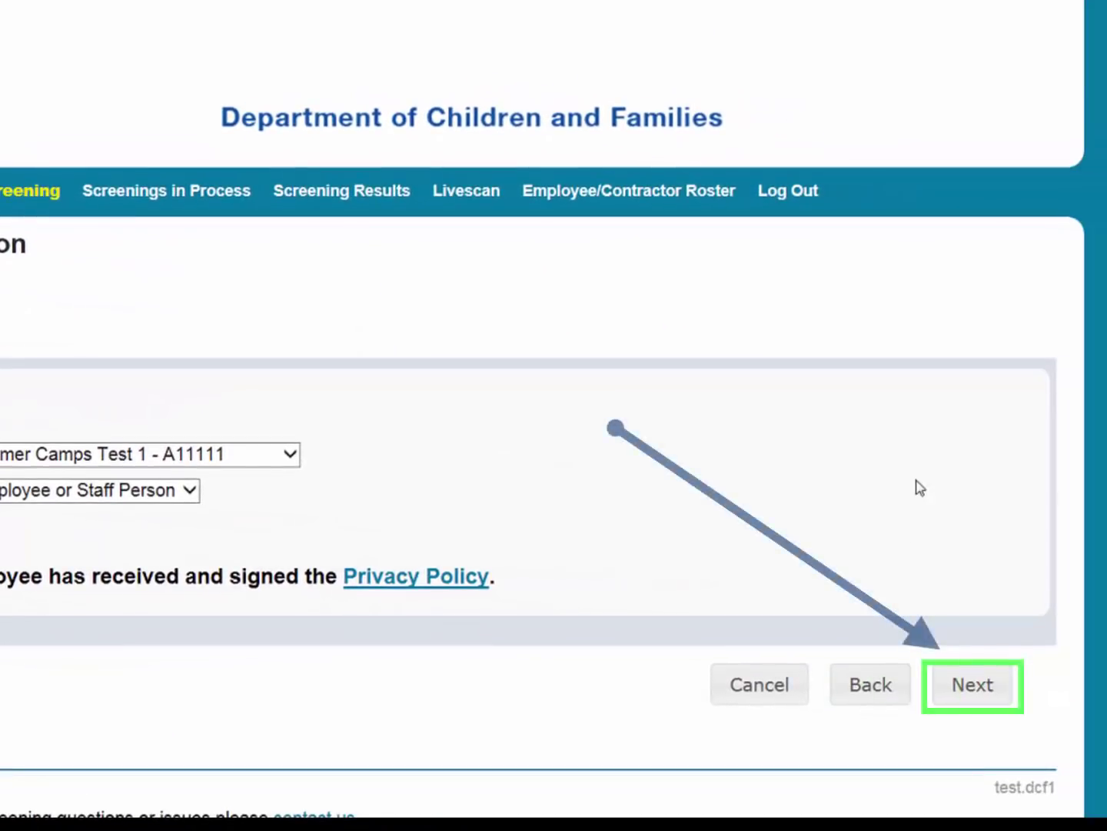
left_click(966, 684)
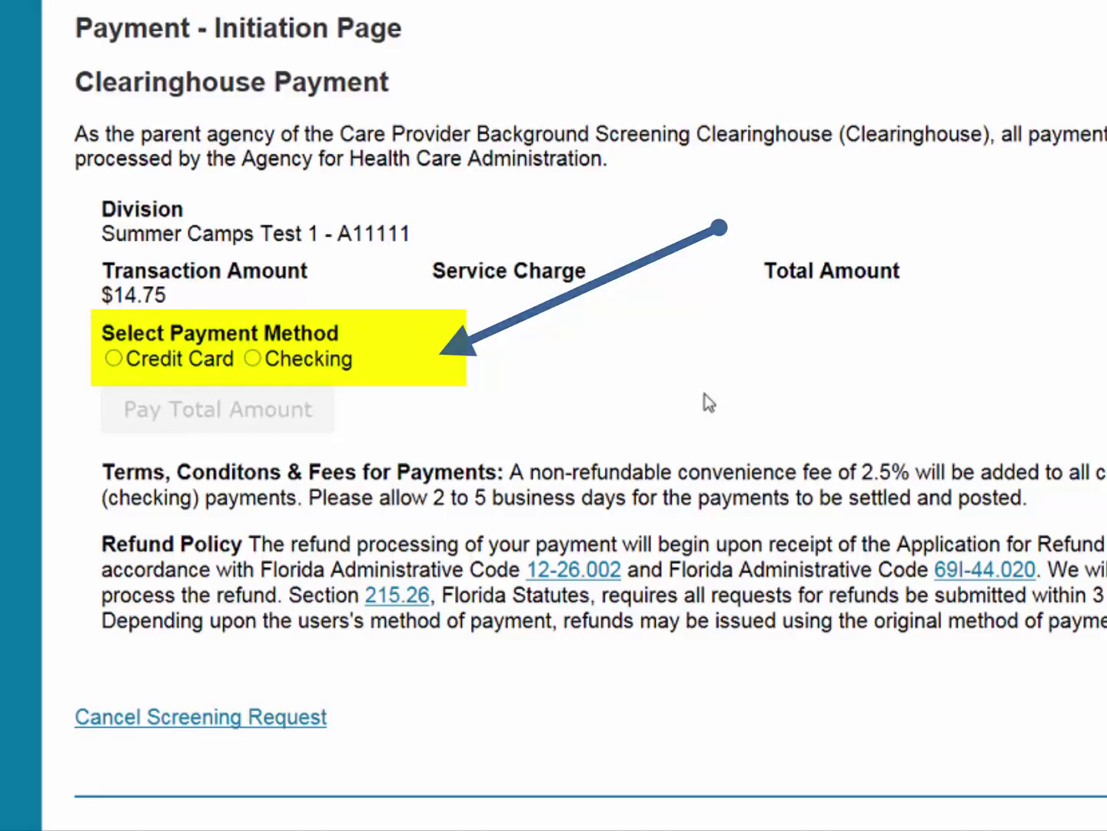
Step: Choose Checking as the payment method and proceed to pay the $14.93 total
left_click(253, 358)
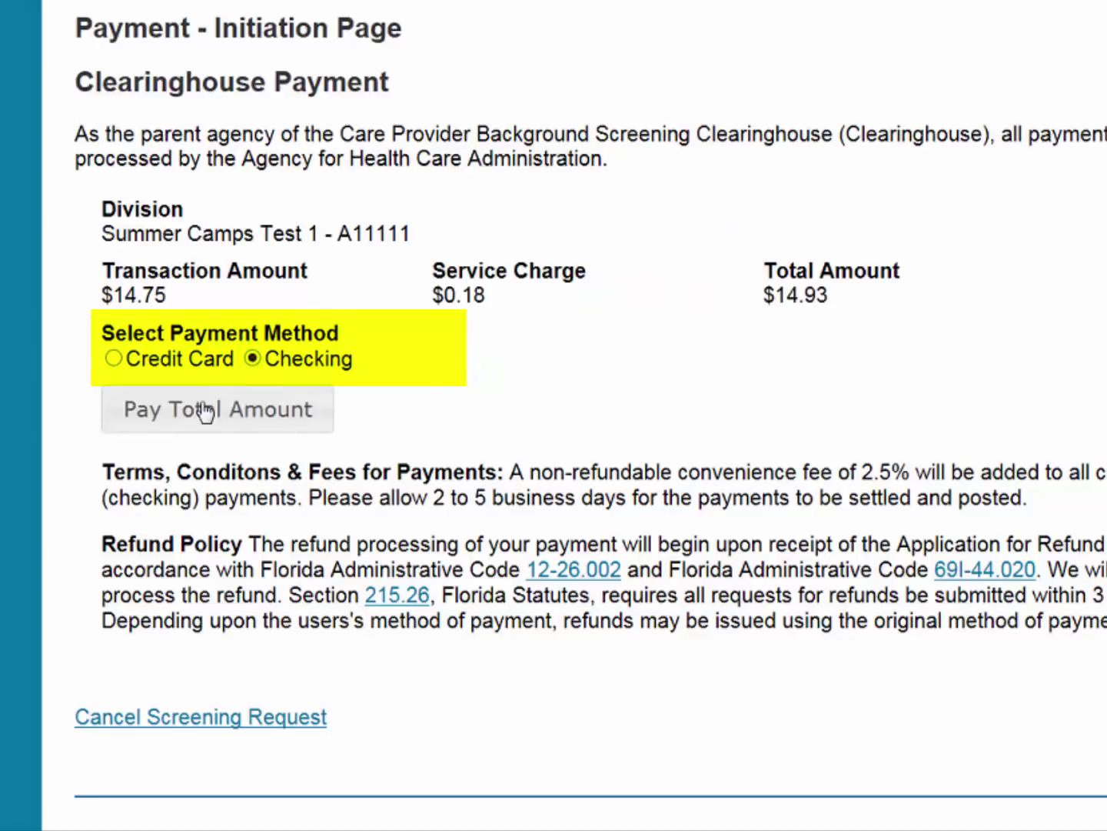
left_click(190, 411)
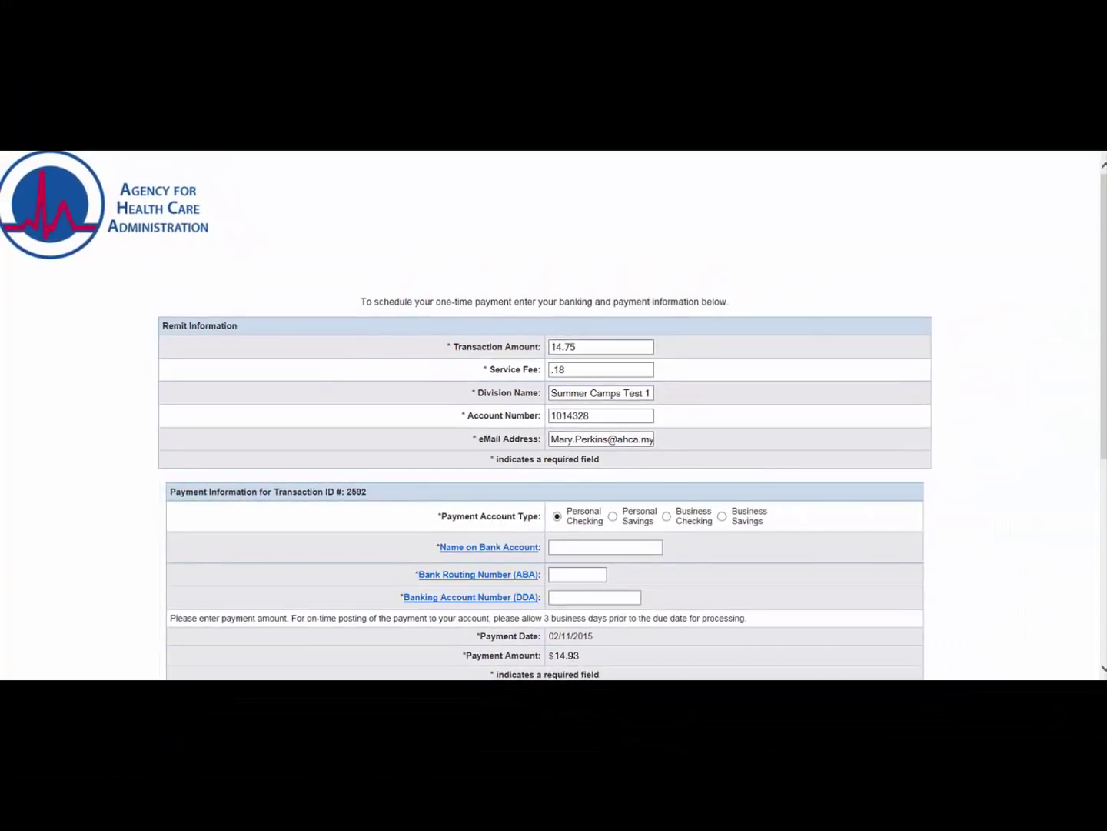
Step: Enter the checking account holder's name and the bank routing number
scroll(1090, 346, "down", 2)
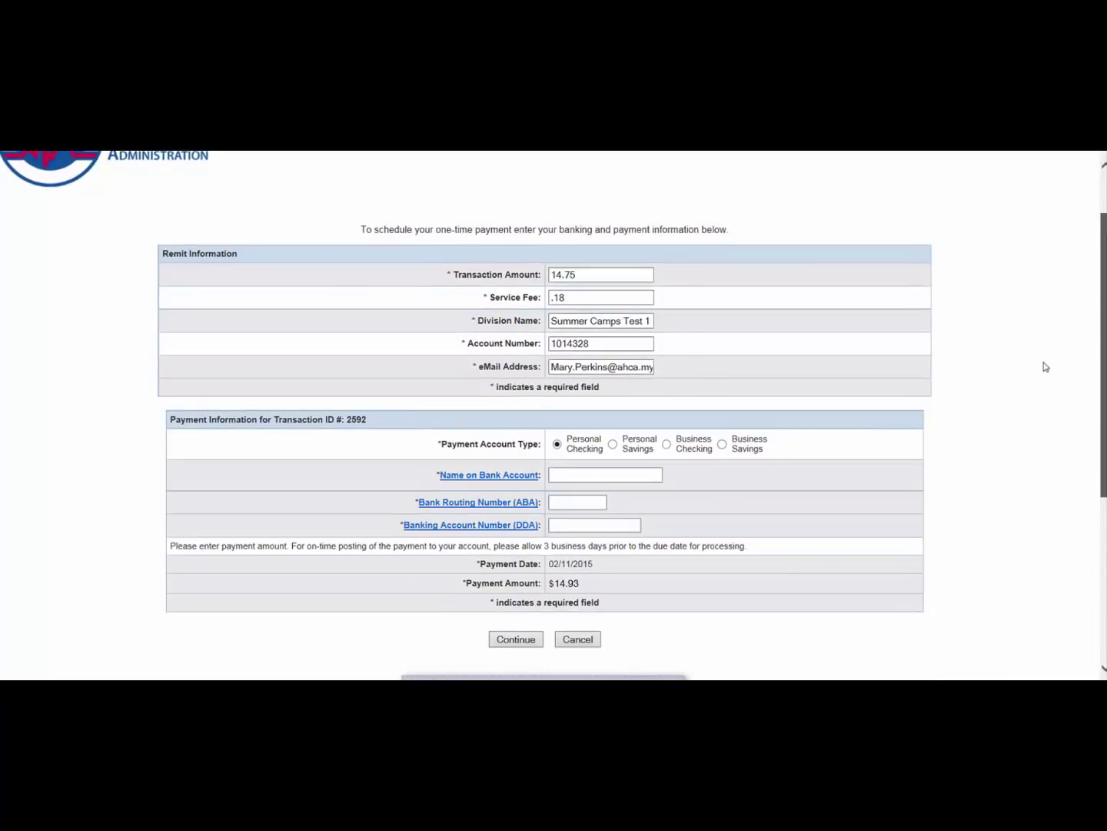
scroll(1047, 367, "down", 3)
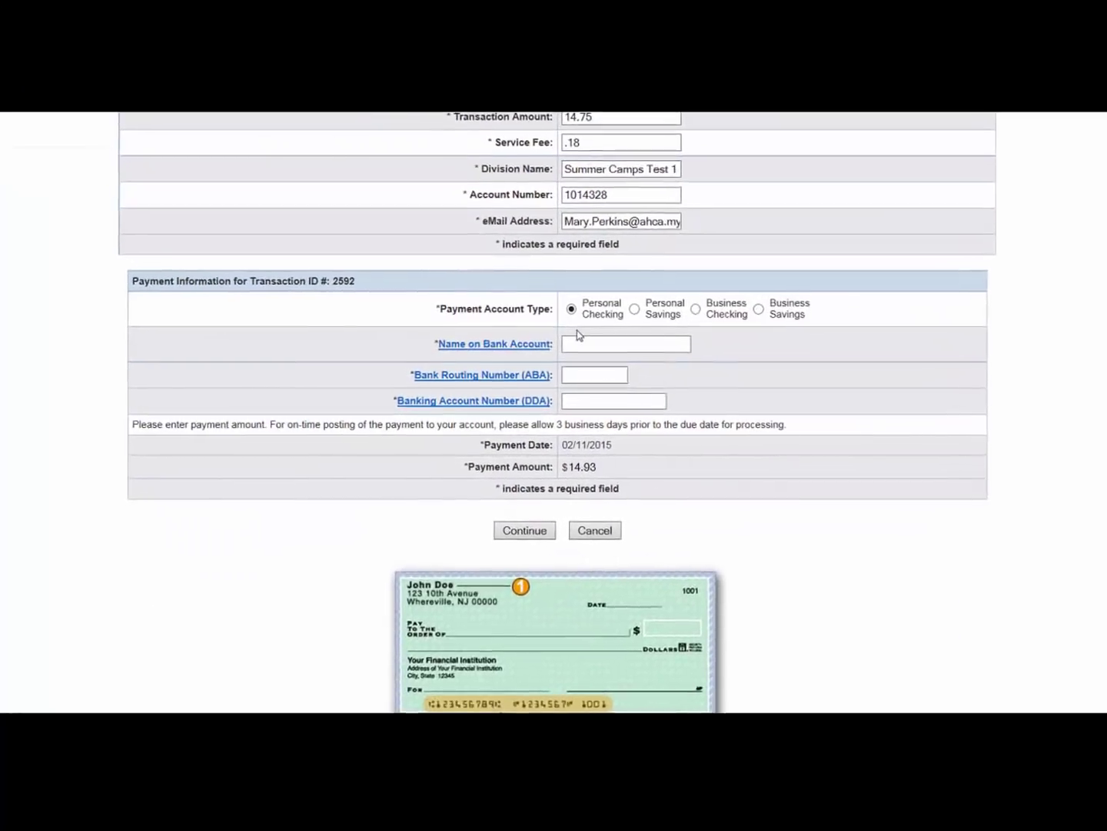
left_click(578, 351)
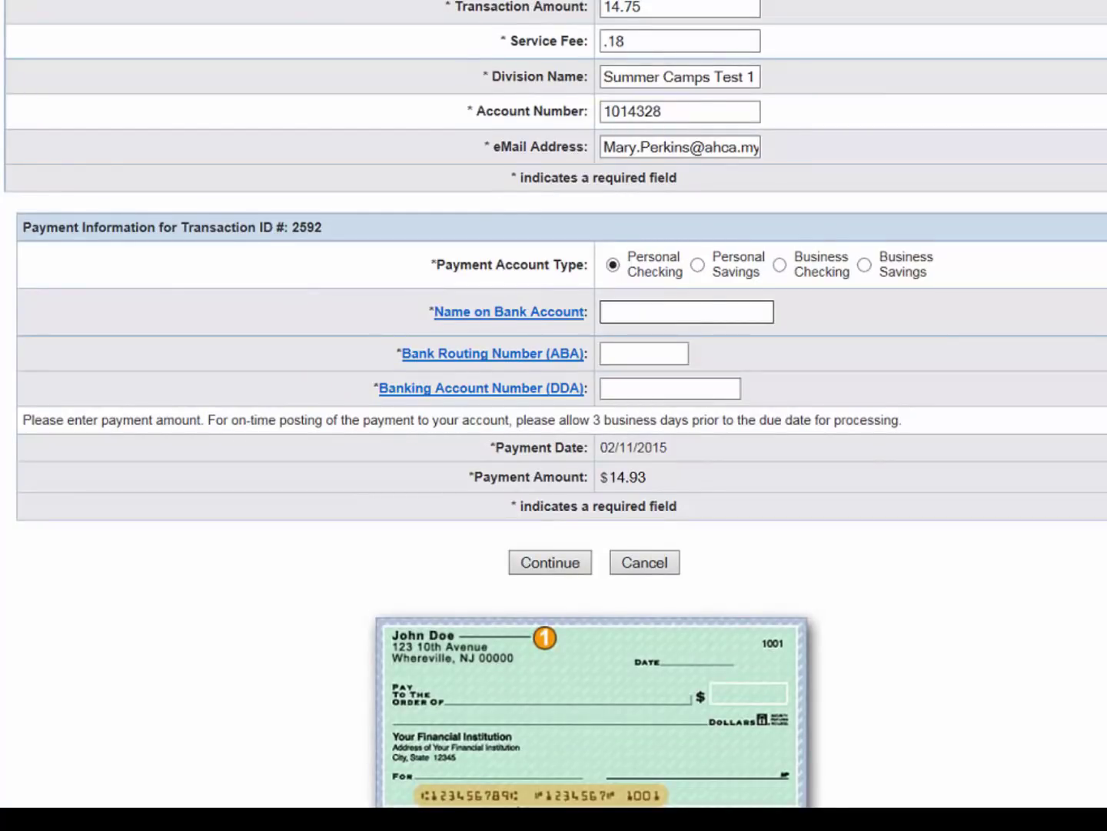
type("Test T")
key("Tab")
key("Tab")
type("063000047")
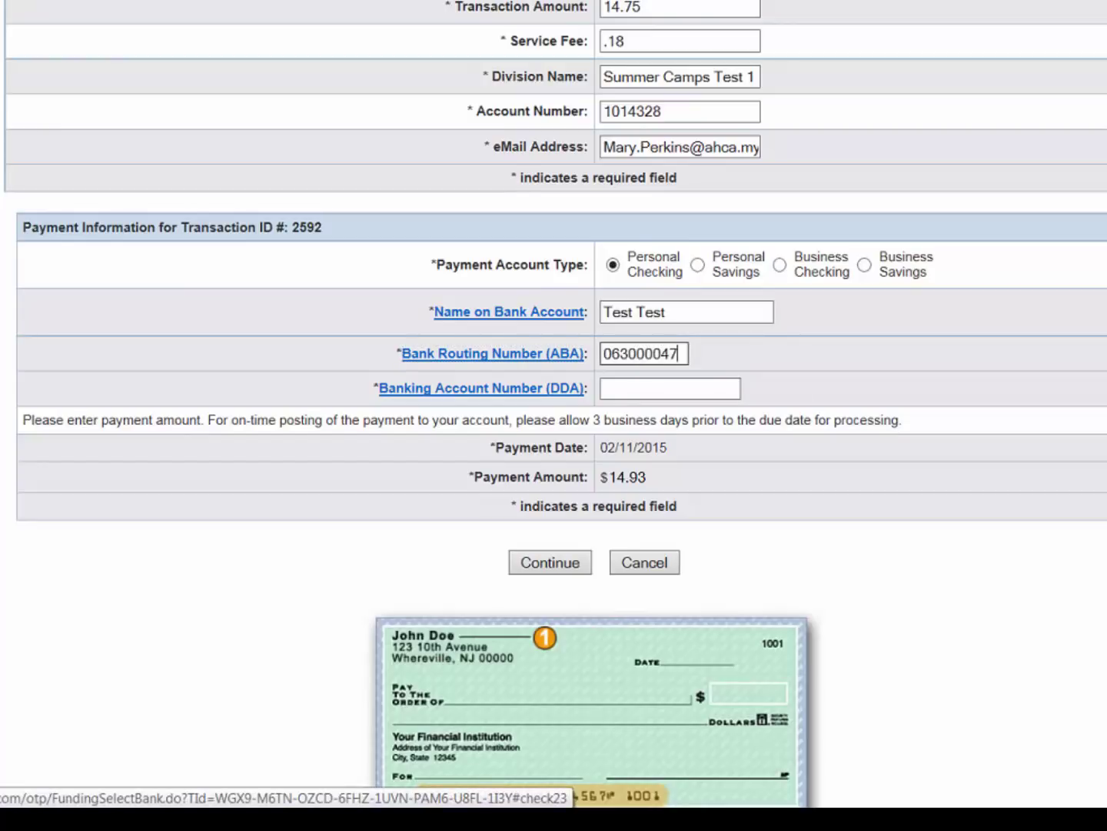
Step: Enter the bank account number, remove the stray plus, and submit the details for verification
left_click(709, 387)
left_click(620, 389)
key("BackSpace")
left_click(573, 565)
left_click(759, 327)
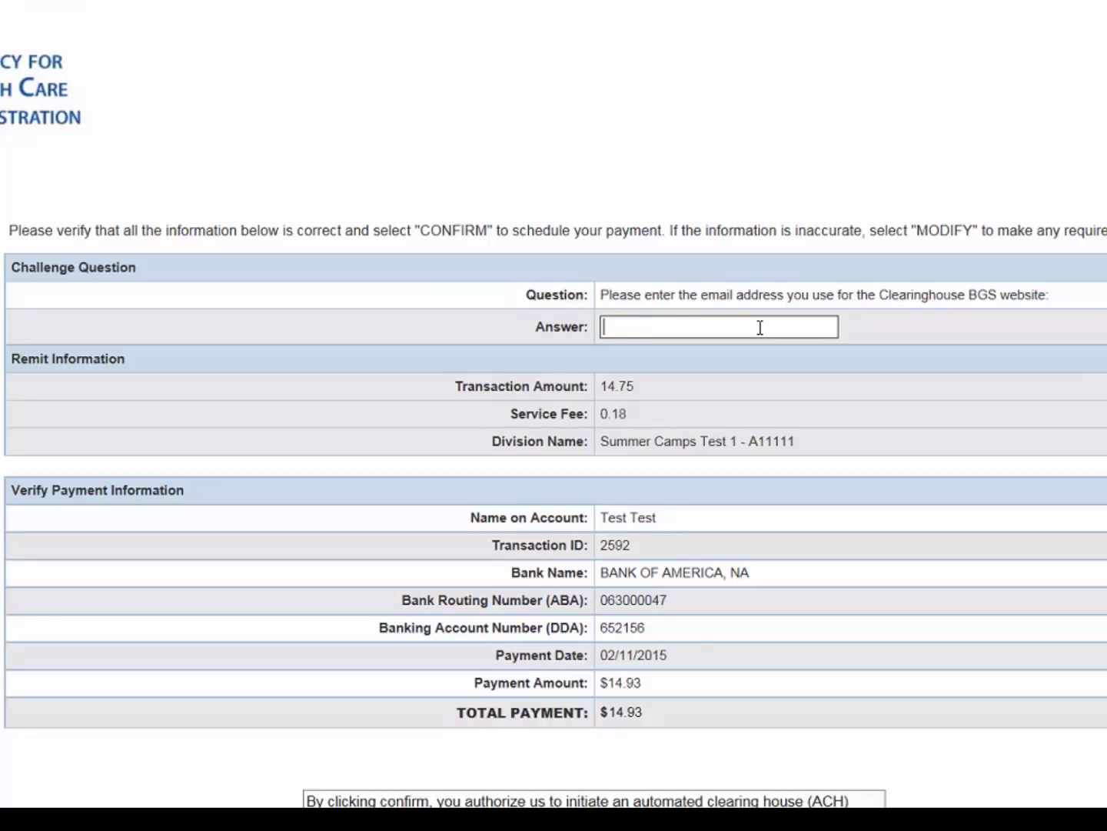
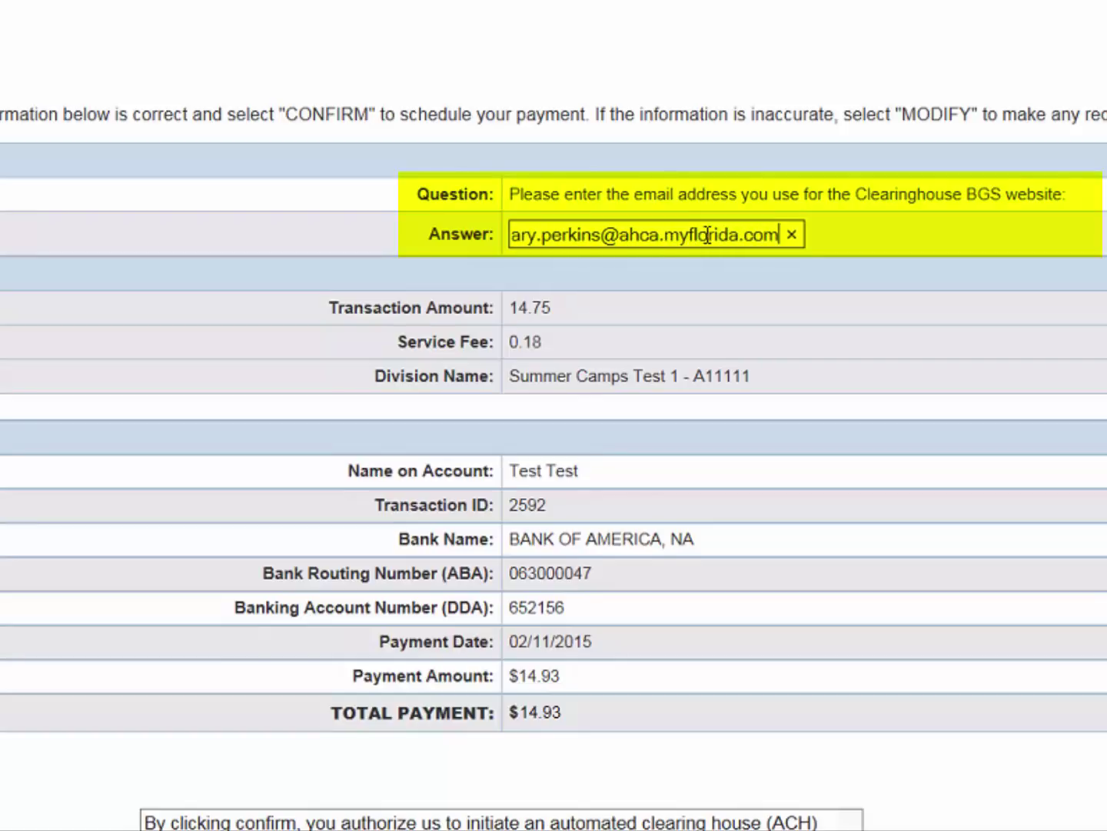
Step: Answer the challenge question with the Clearinghouse account's email address
key("Tab")
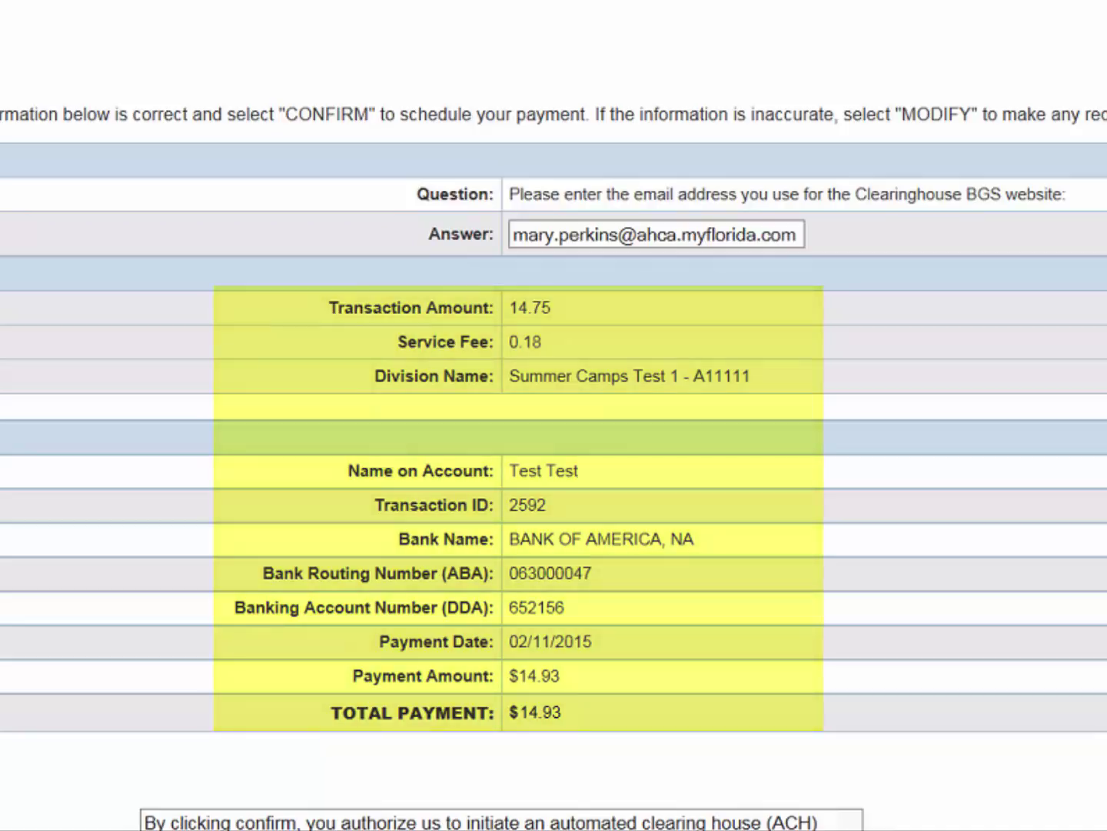
scroll(553, 461, "down", 3)
scroll(709, 459, "down", 1)
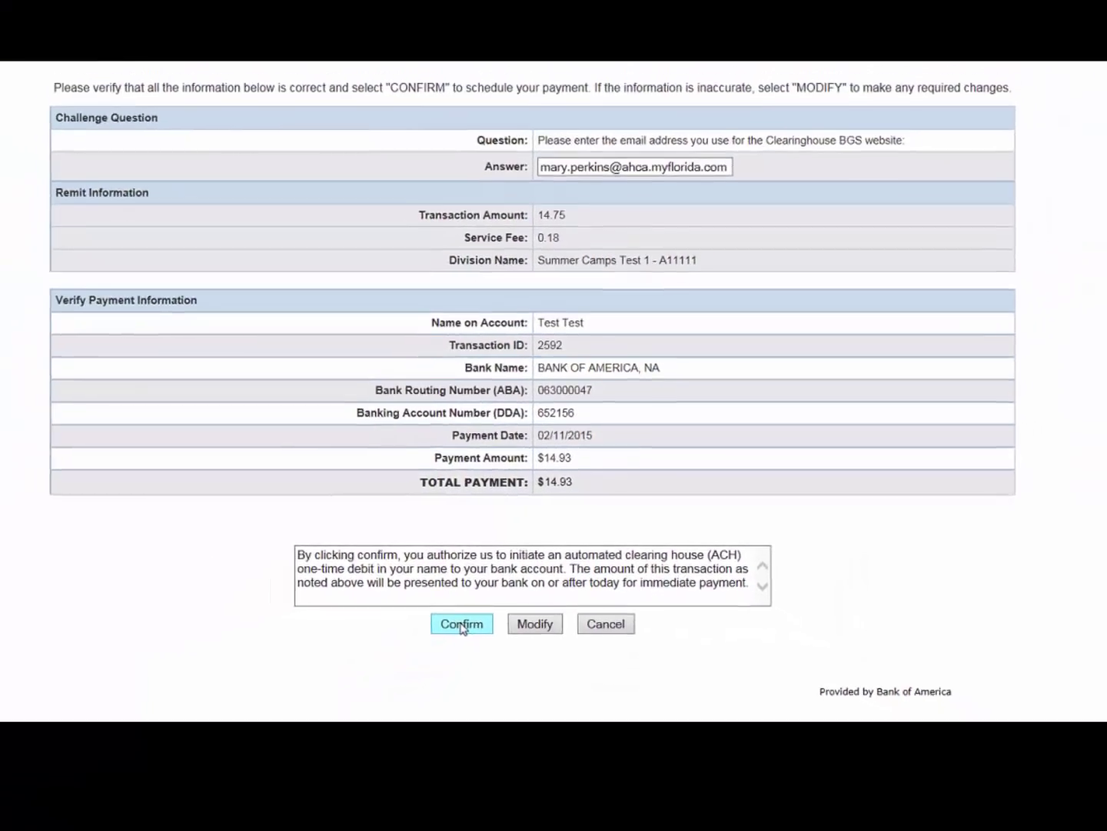
Step: Confirm the $14.93 checking payment and submit the applicant's resubmission request
left_click(441, 643)
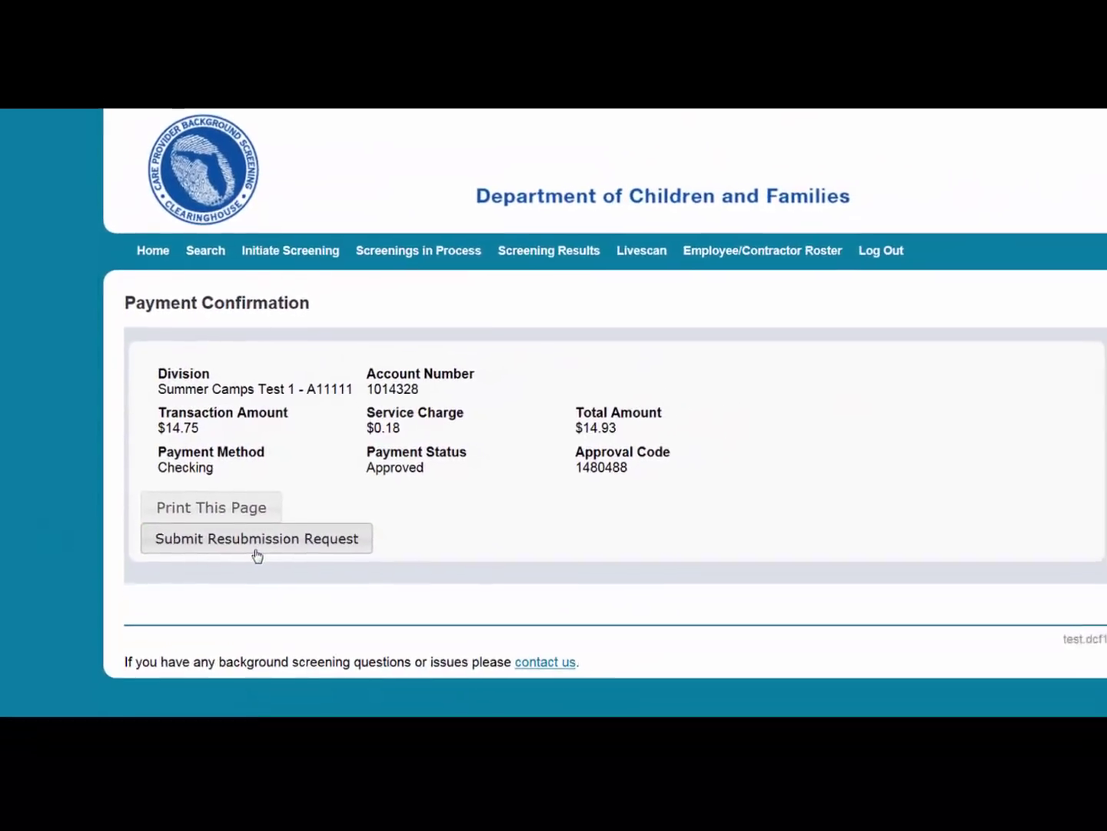
left_click(239, 525)
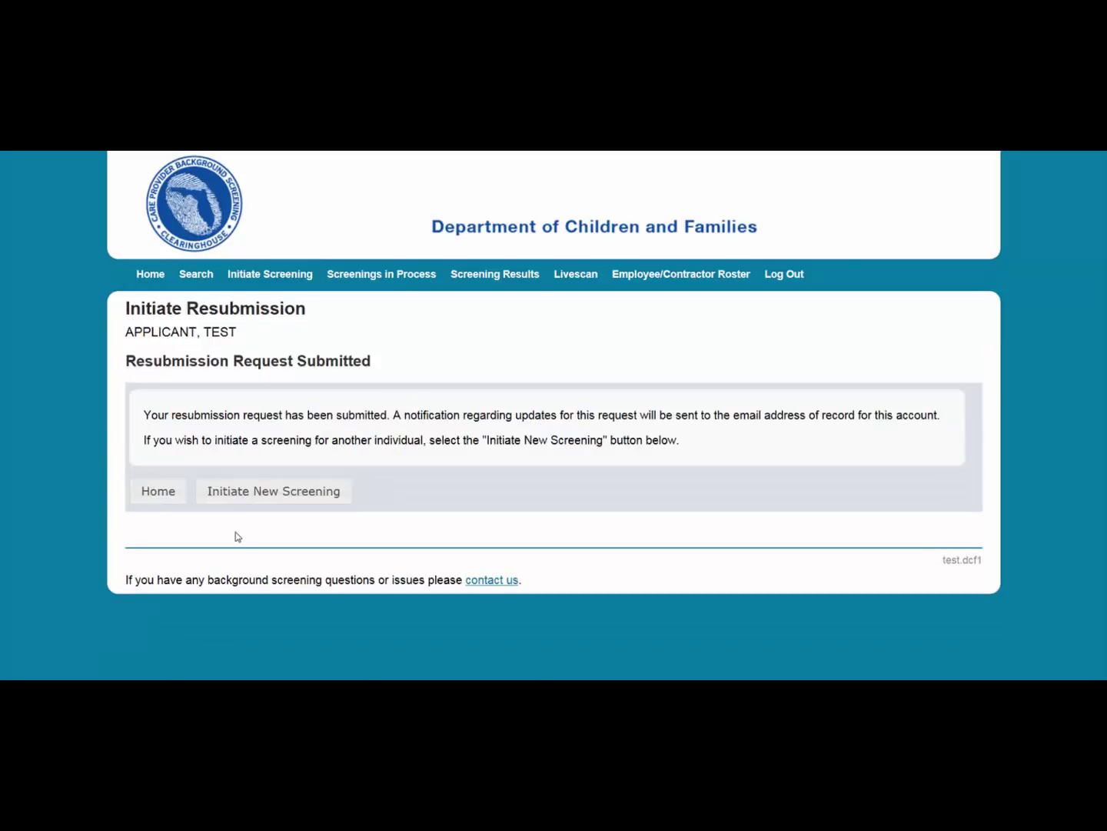